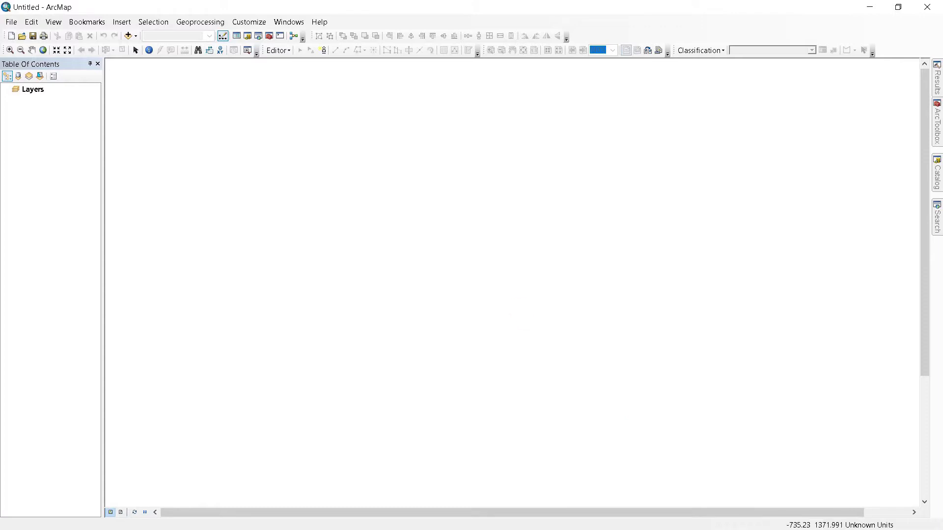
# Step: Look over the Add Data options, then restore the empty ArcMap window down from full screen
pyautogui.click(137, 36)
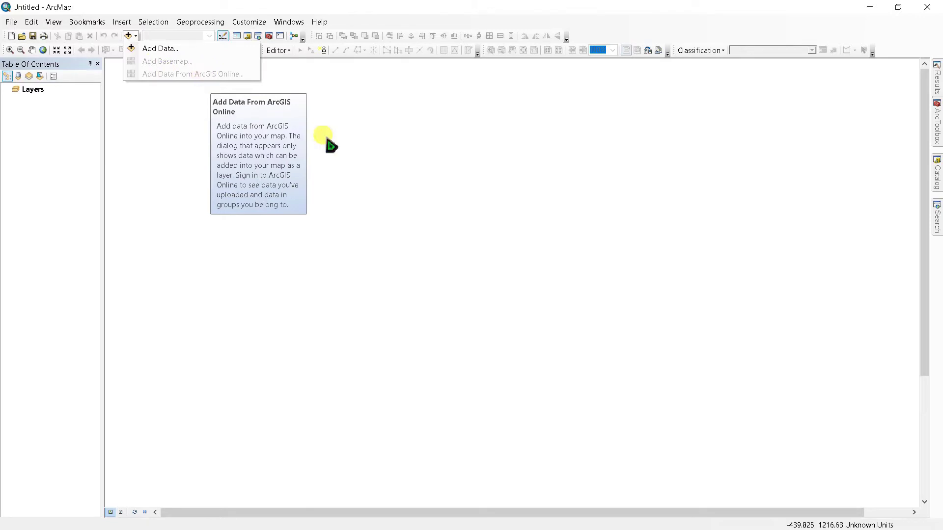
pyautogui.click(898, 7)
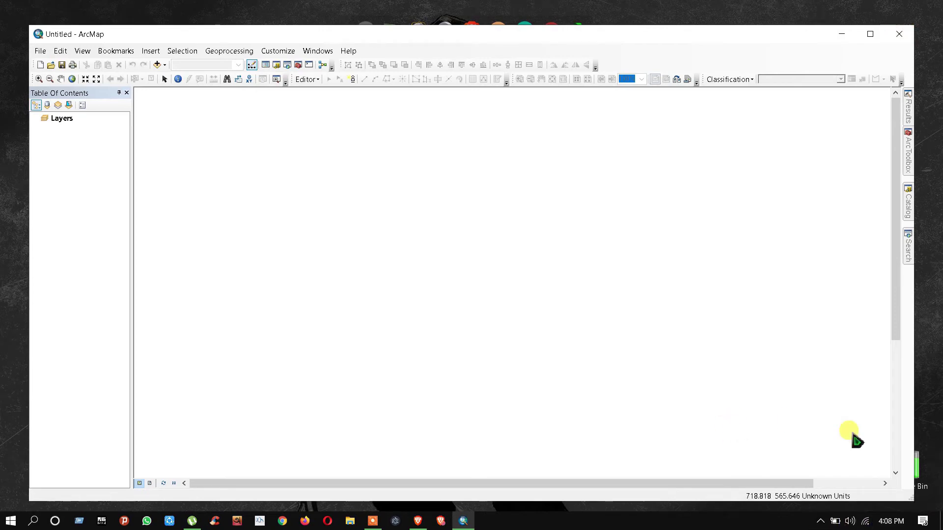
# Step: Run Test Connection Now on the ArcGIS tray icon, then reshow the hidden tray icons
pyautogui.click(820, 519)
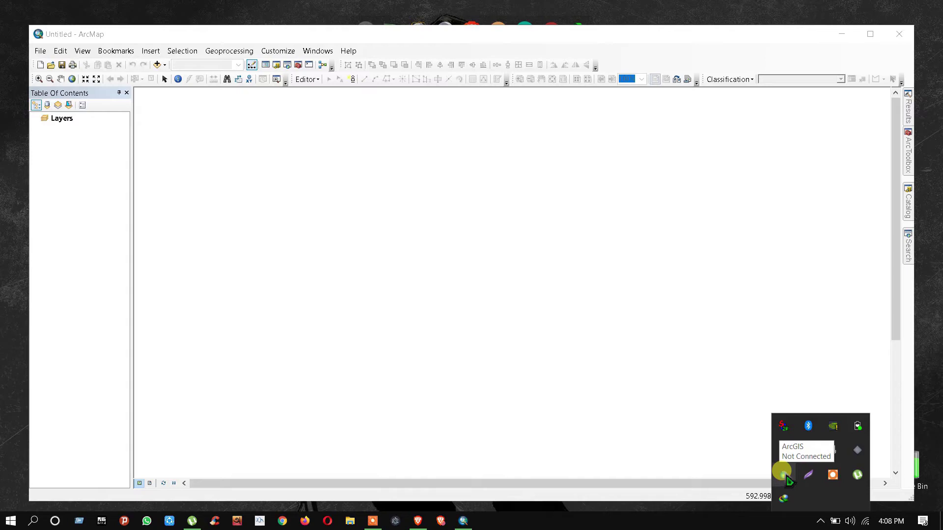
pyautogui.rightClick(786, 479)
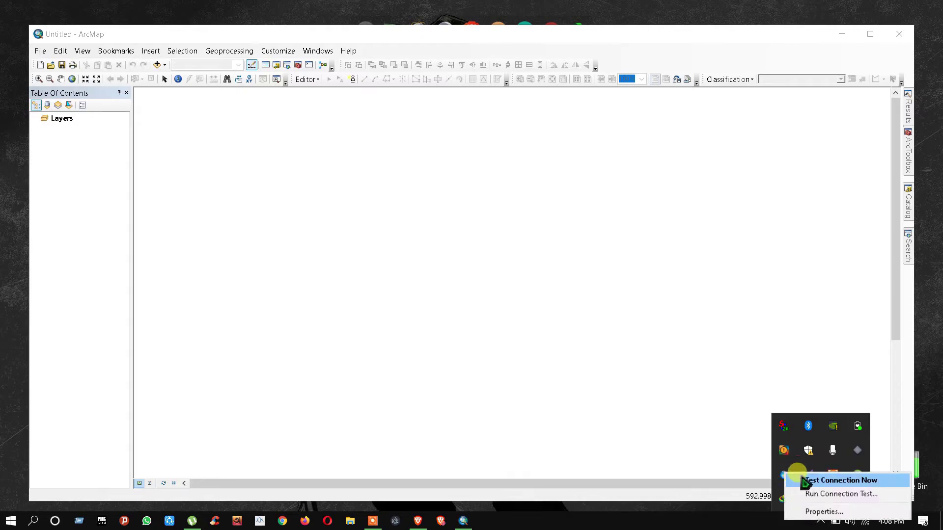
pyautogui.click(829, 481)
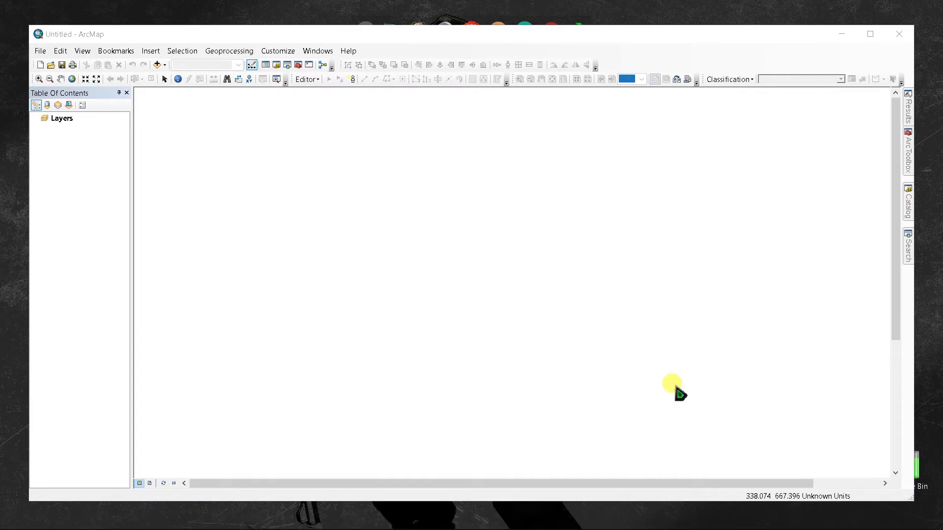
pyautogui.click(821, 521)
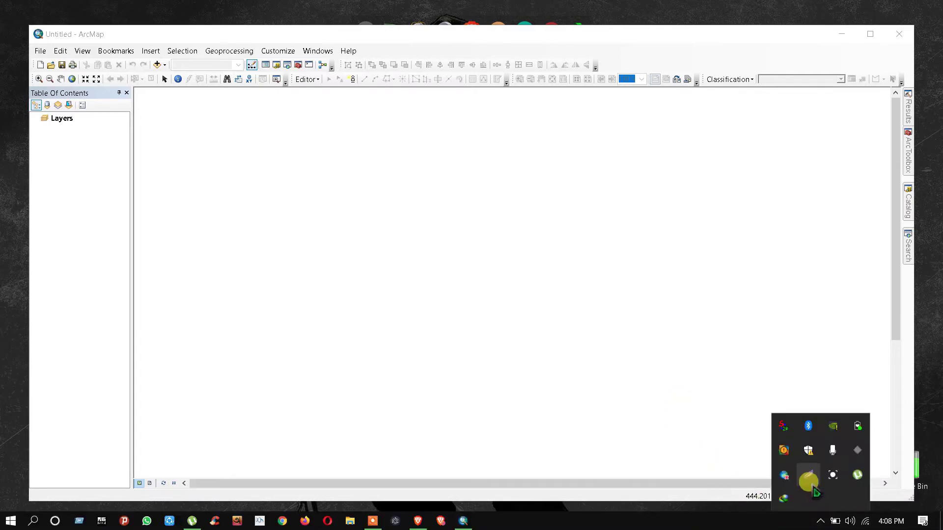
# Step: Maximize ArcMap and browse the basemap gallery without adding a basemap
pyautogui.click(870, 34)
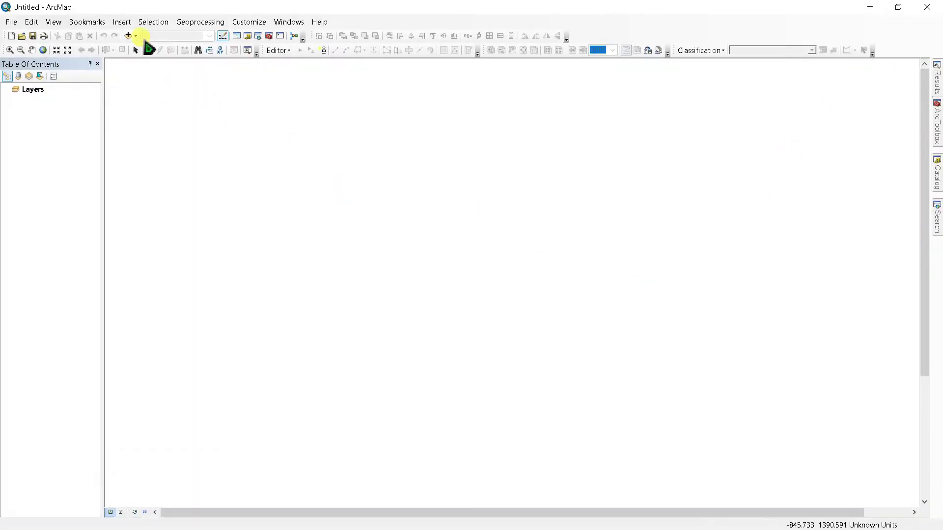
pyautogui.click(136, 36)
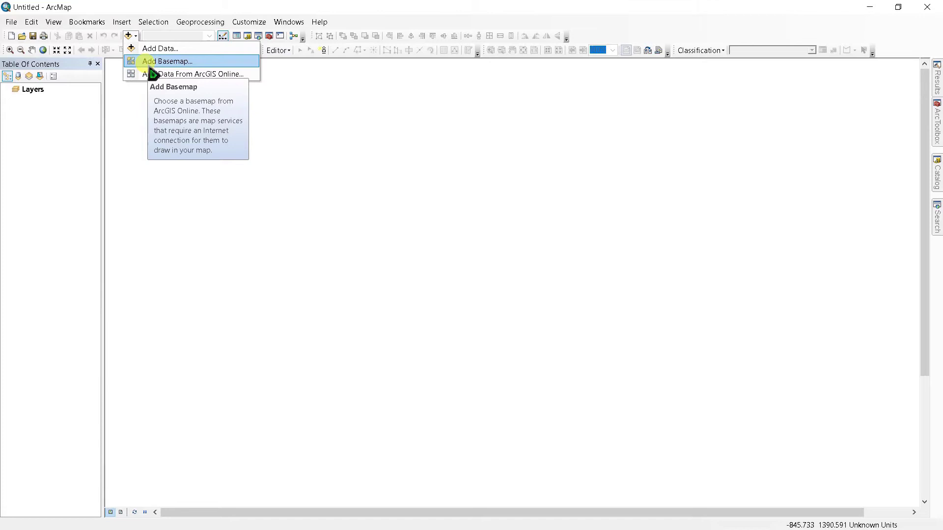
pyautogui.click(179, 65)
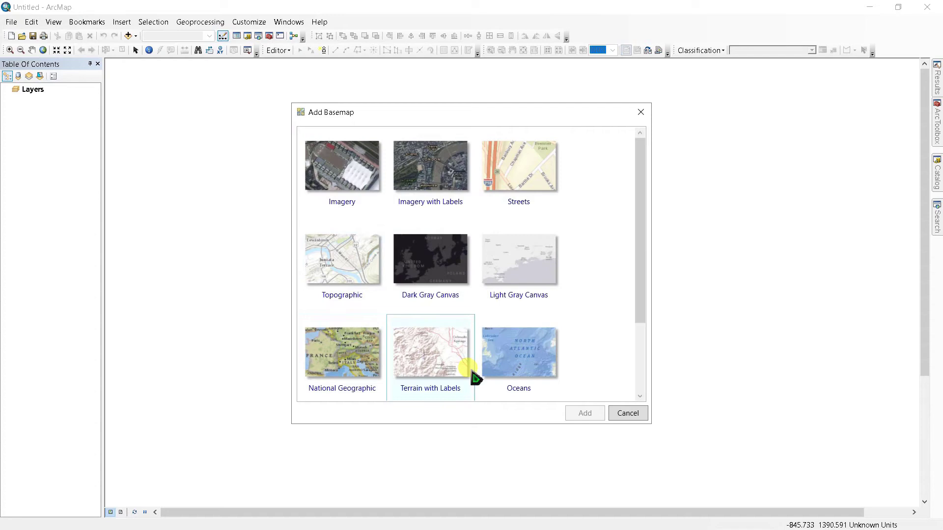
pyautogui.click(628, 414)
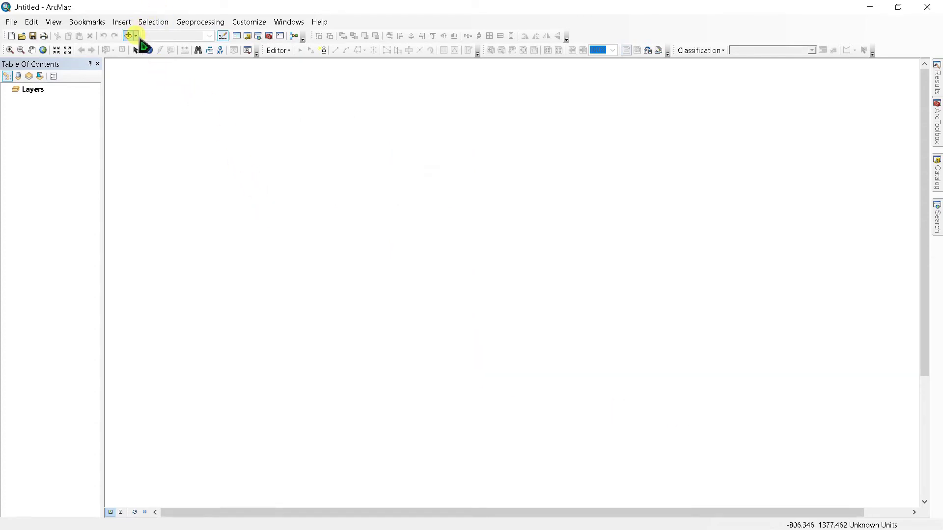
# Step: Open and close the local Add Data dialog, then reopen the Add Data options
pyautogui.click(131, 36)
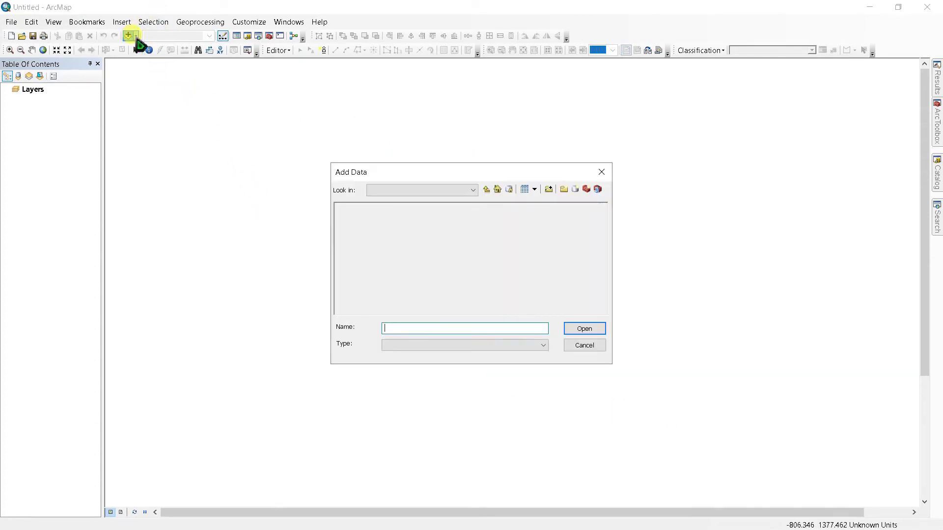
pyautogui.click(602, 172)
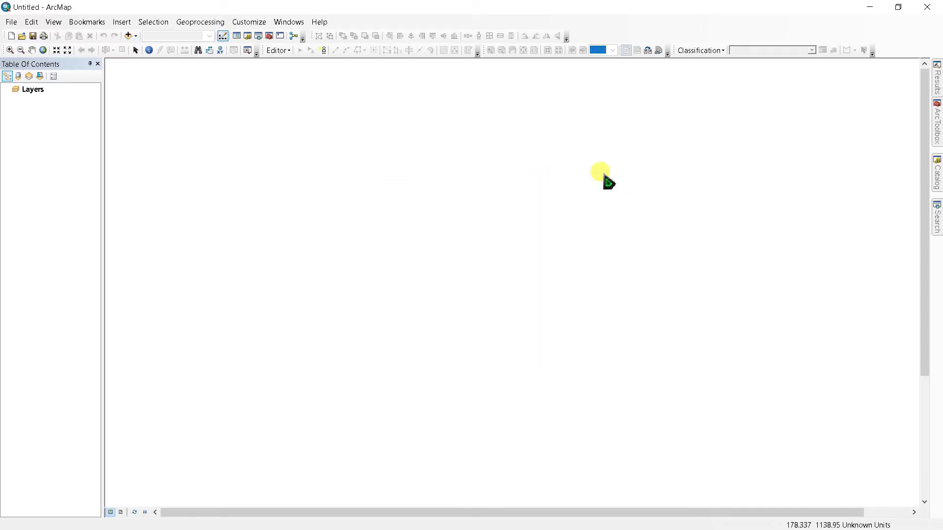
pyautogui.click(137, 37)
# Step: Search ArcGIS Online data for 'landsat 8' and open the account sign-in
pyautogui.click(163, 75)
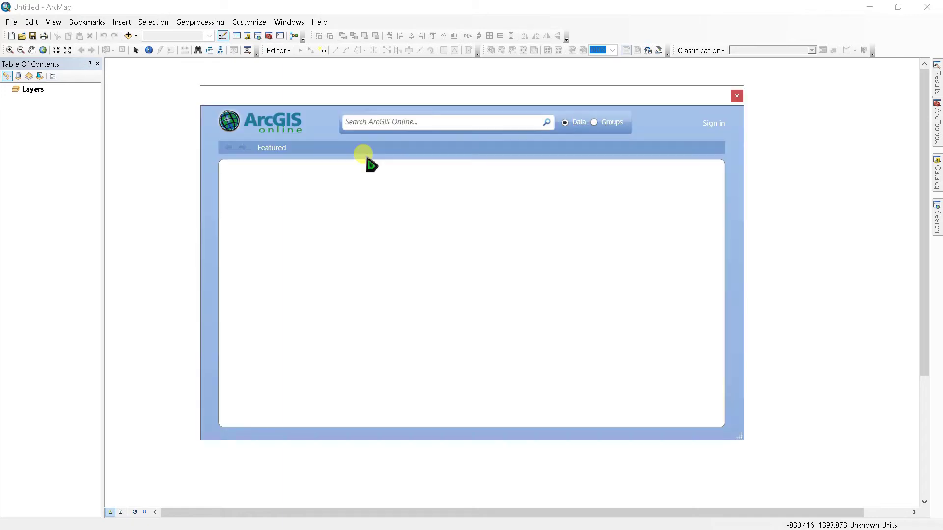
pyautogui.click(405, 123)
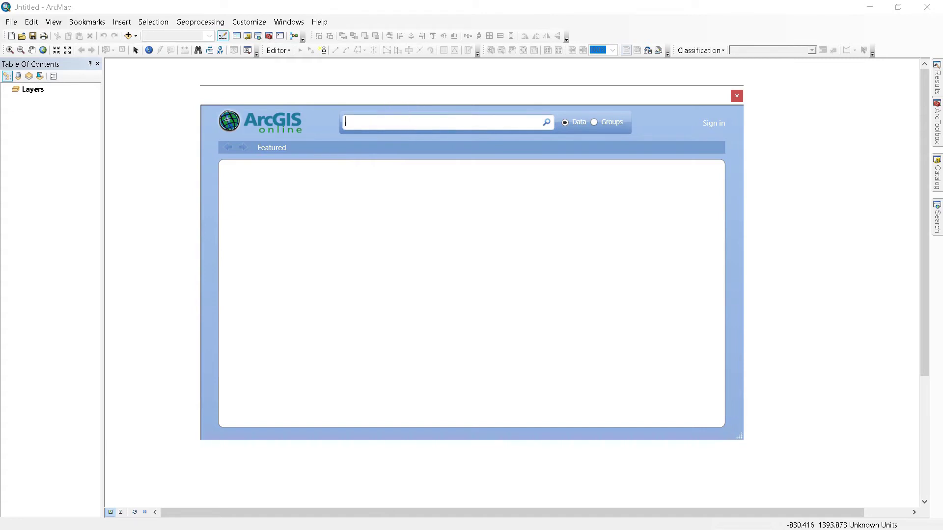
pyautogui.write('landsat 8')
pyautogui.click(703, 126)
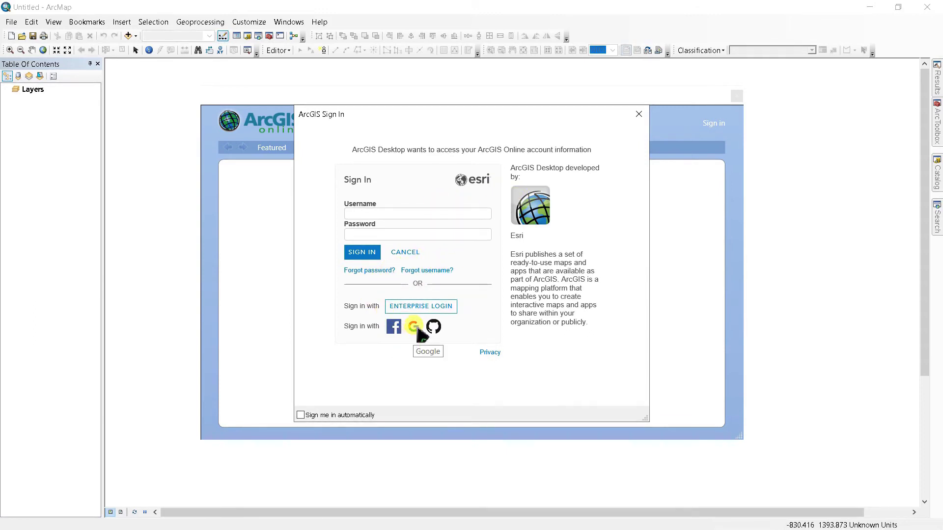
# Step: Begin entering the ArcGIS account username in the sign-in dialog
pyautogui.click(363, 213)
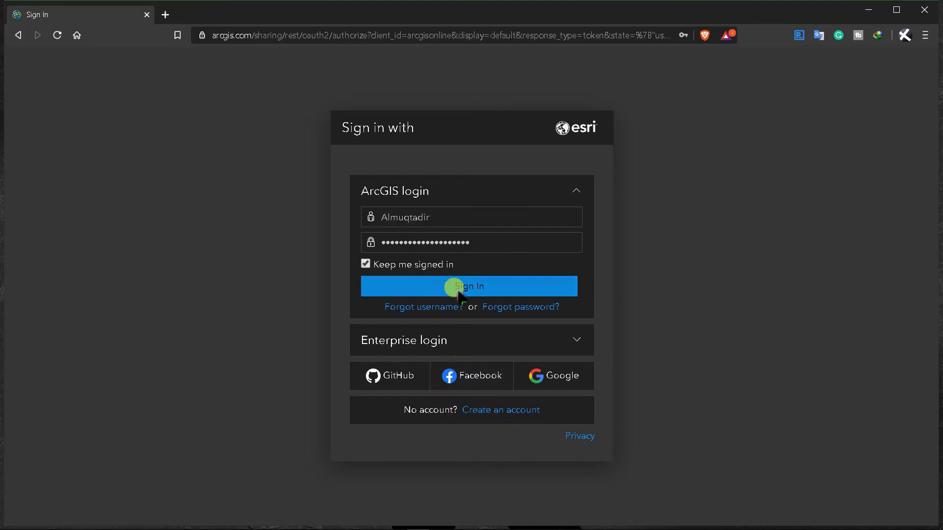
# Step: Submit the ArcGIS account sign-in and return to ArcMap's ArcGIS Online window
pyautogui.click(459, 287)
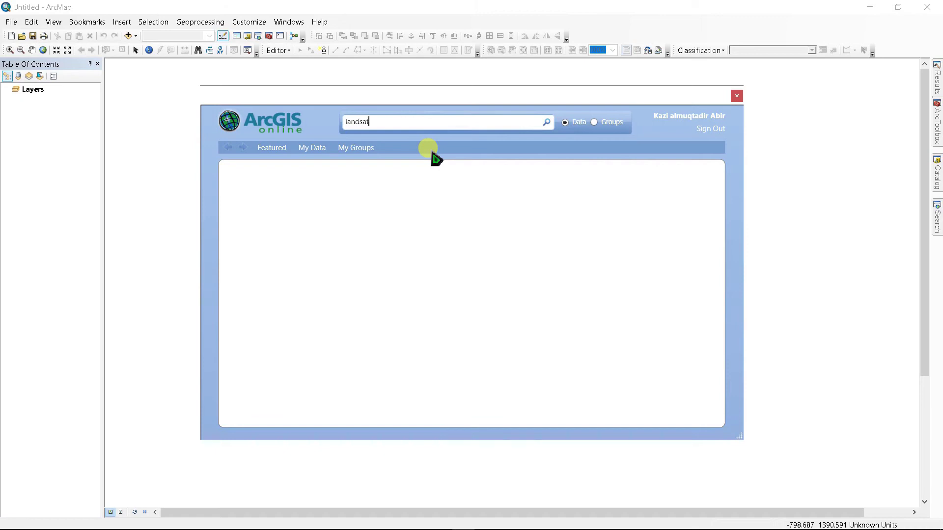
pyautogui.write('87')
# Step: Correct the search term to 'landsat 8' and run the search, listing 880 imagery results
pyautogui.press('BackSpace')
pyautogui.click(546, 122)
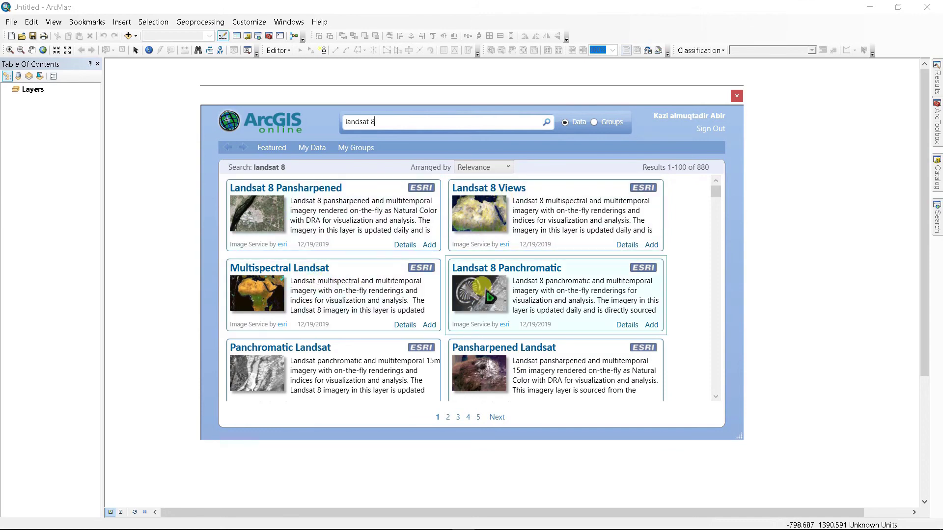
pyautogui.scroll(-1, 431, 317)
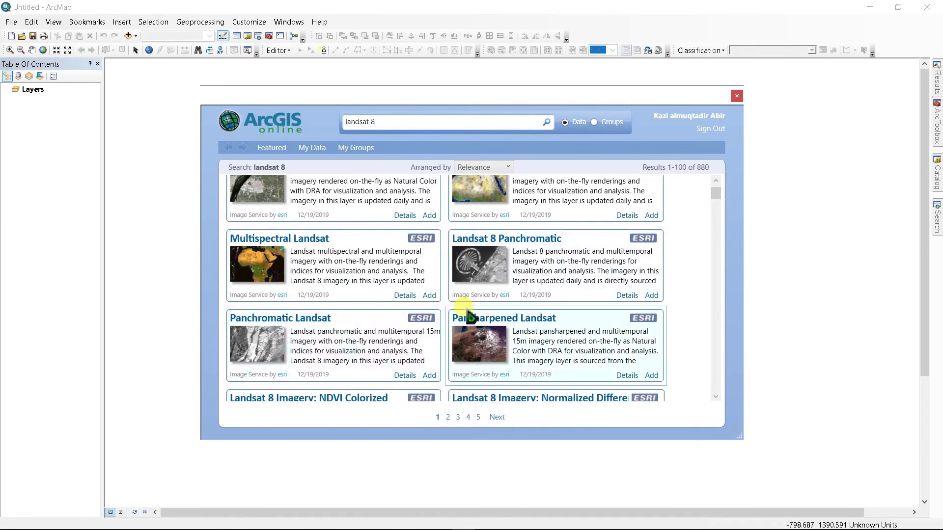
pyautogui.scroll(-1, 490, 310)
pyautogui.scroll(-1, 464, 314)
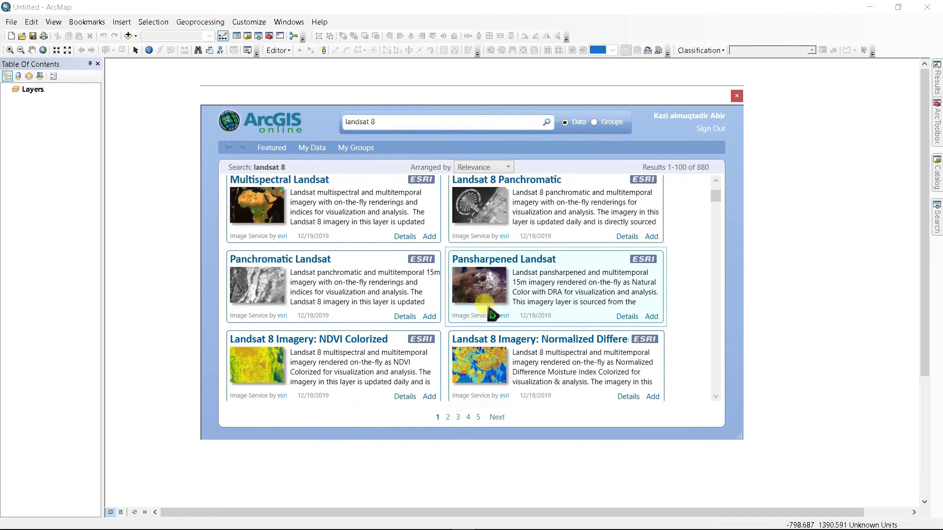
pyautogui.scroll(-1, 514, 302)
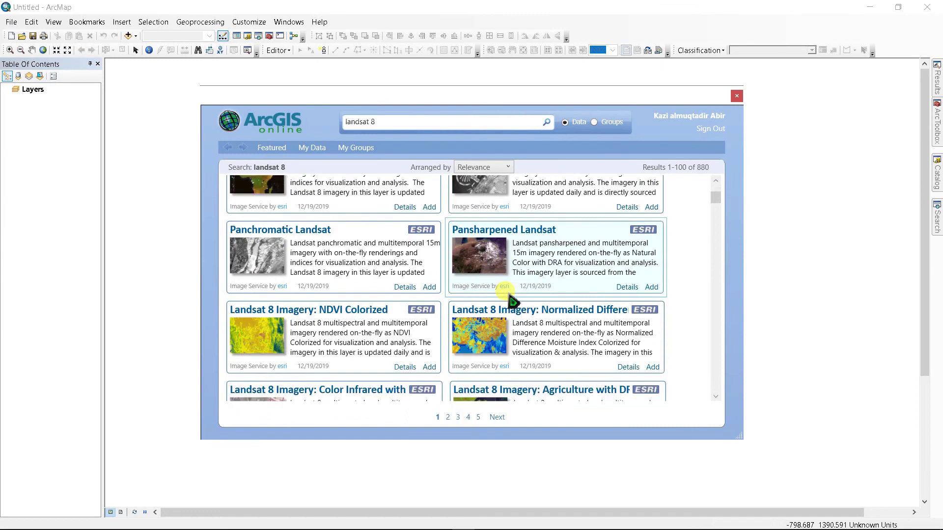
pyautogui.scroll(1, 513, 303)
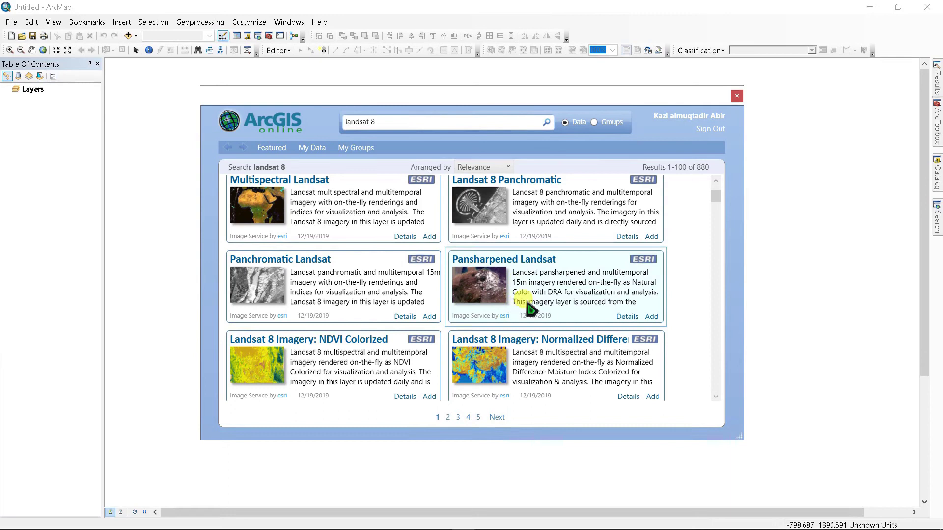
pyautogui.scroll(-2, 532, 307)
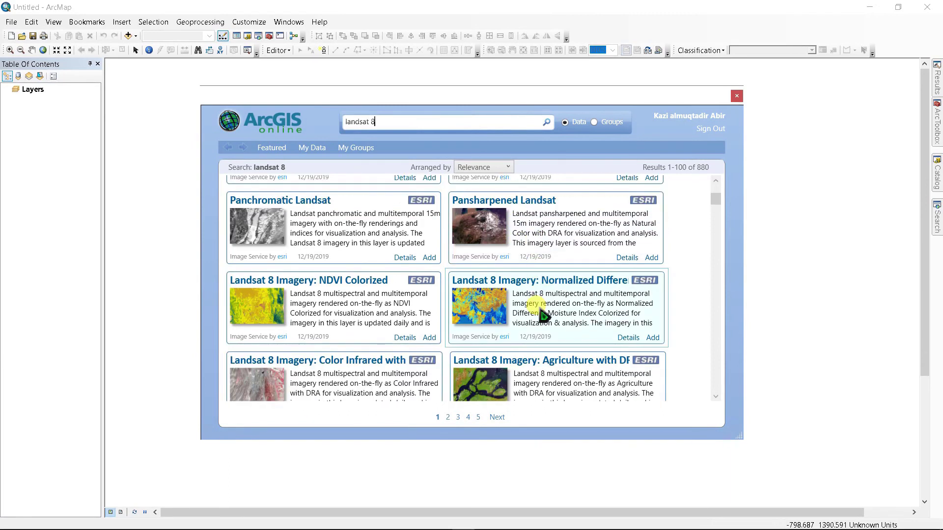
pyautogui.scroll(-2, 544, 315)
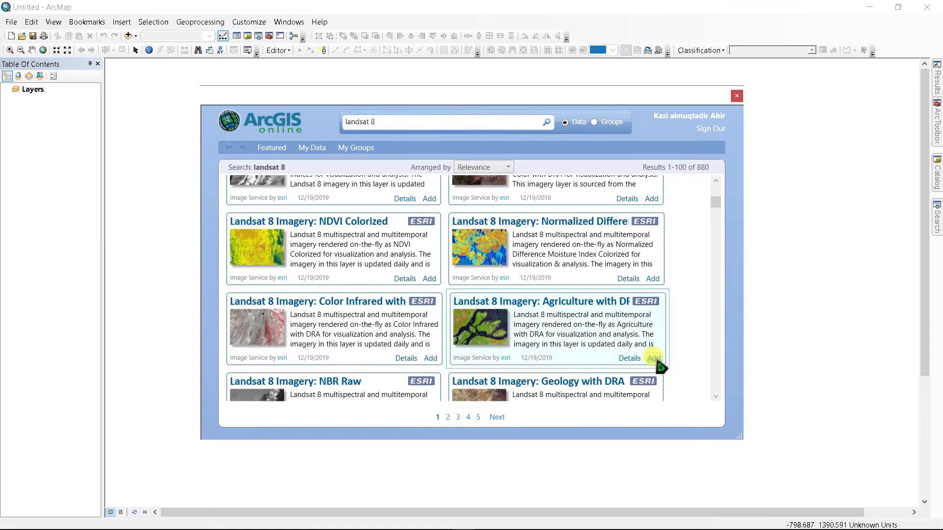
# Step: Add the 'Landsat 8 Imagery: Agriculture with DRA' layer from the search results
pyautogui.click(655, 357)
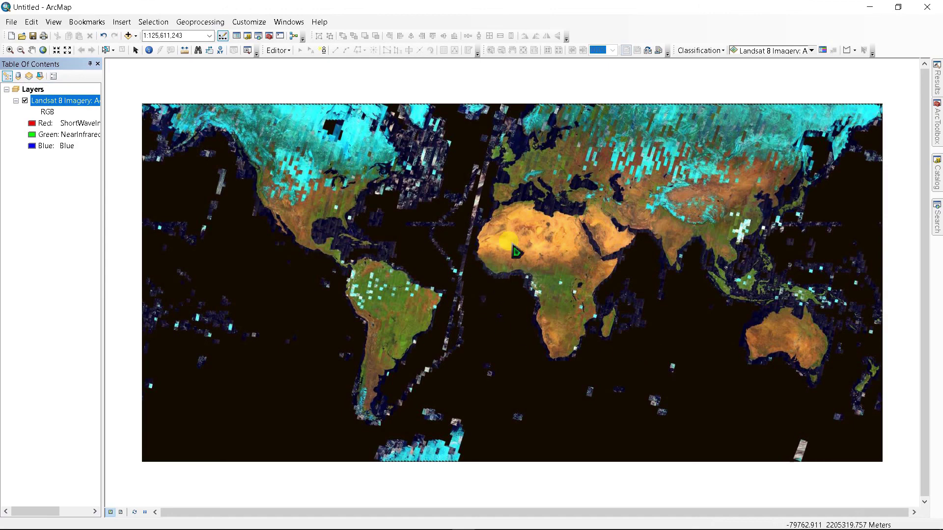
pyautogui.scroll(-1, 515, 251)
pyautogui.scroll(3, 516, 250)
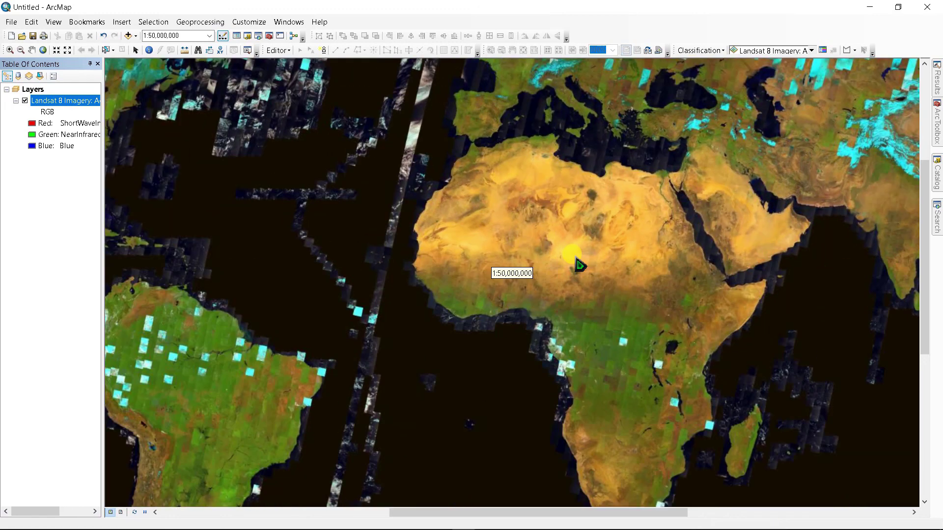
pyautogui.scroll(2, 579, 265)
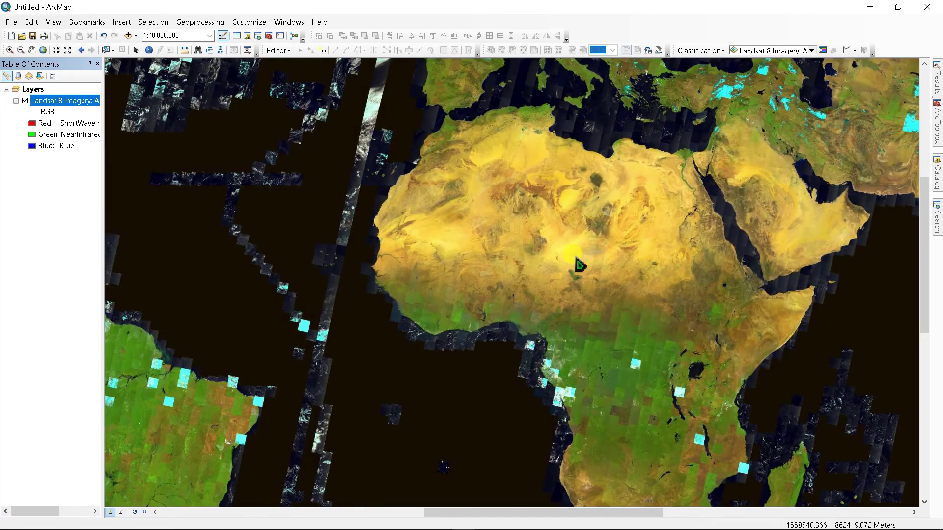